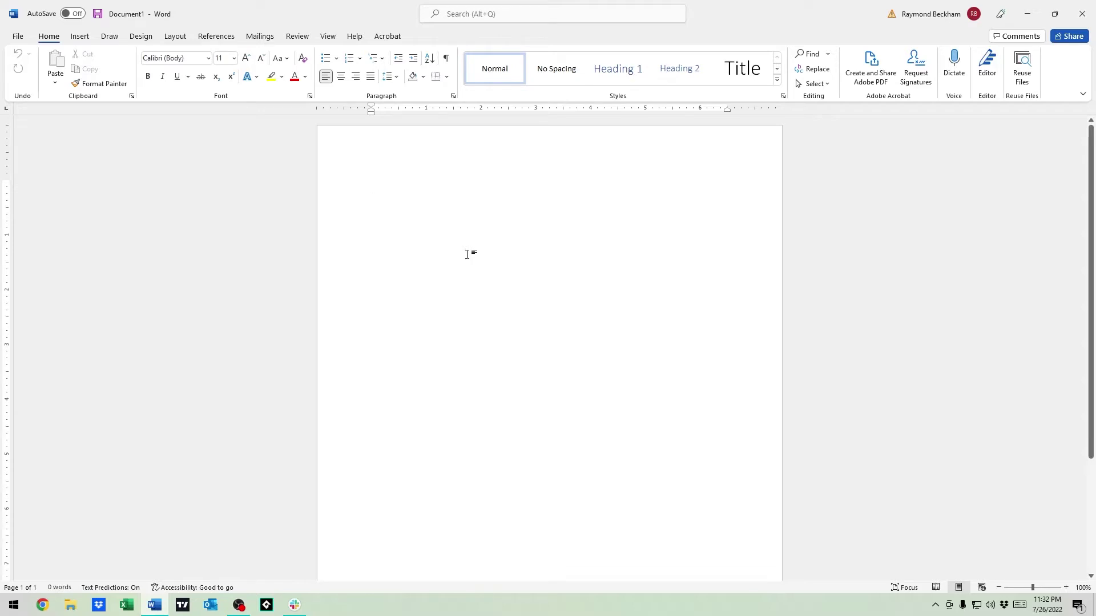
Type the line 'So here we add some test text...' at the top of the blank page
{"action": "right_click", "coordinate": [155, 606]}
{"action": "left_click", "coordinate": [537, 368]}
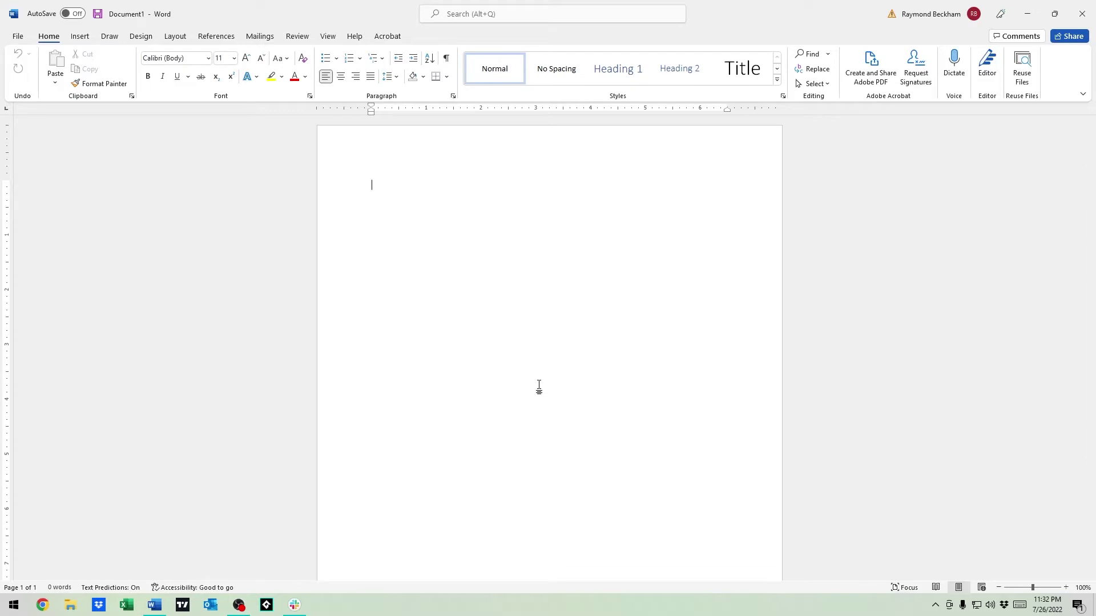
{"action": "type", "text": "So here we add some test text..."}
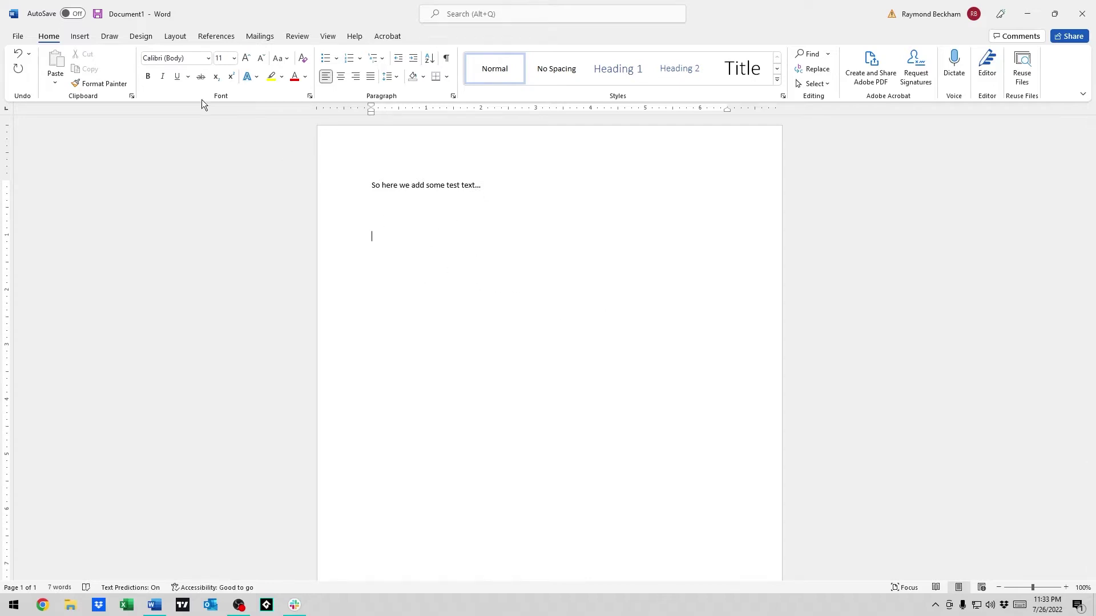
Insert a picture from This Device and browse to This PC > Pictures > Slideshow
{"action": "left_click", "coordinate": [91, 36]}
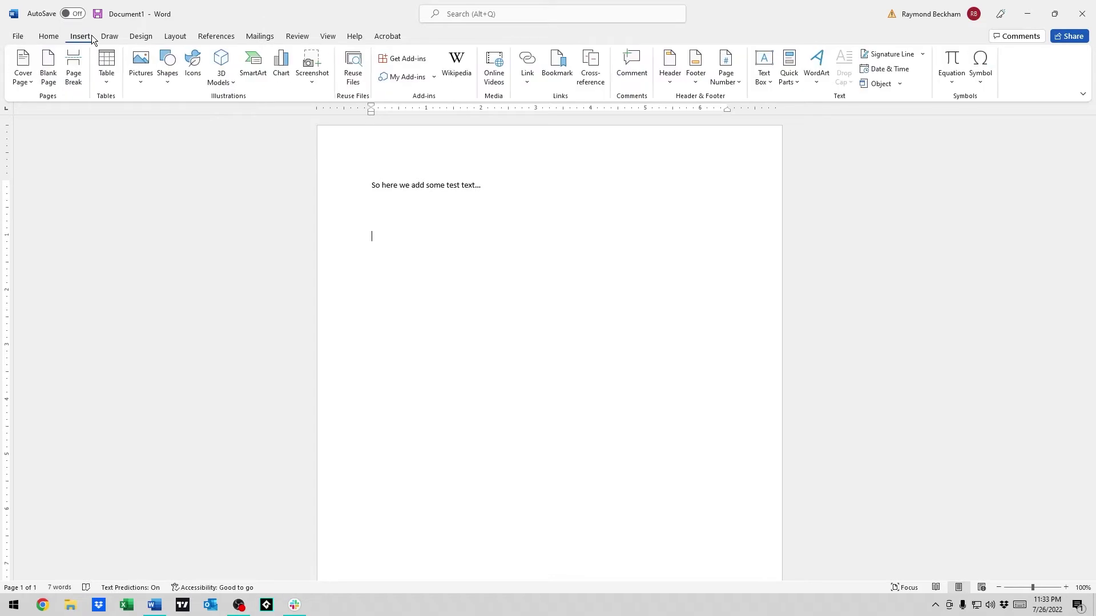
{"action": "left_click", "coordinate": [135, 65]}
{"action": "left_click", "coordinate": [184, 113]}
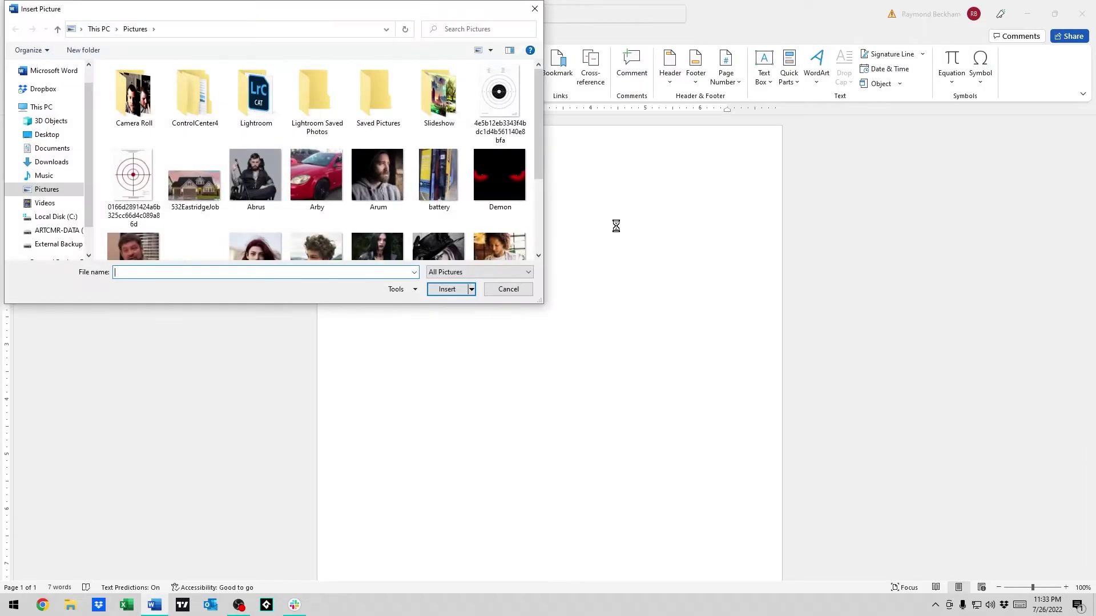
{"action": "left_click_drag", "start_coordinate": [279, 17], "coordinate": [464, 61]}
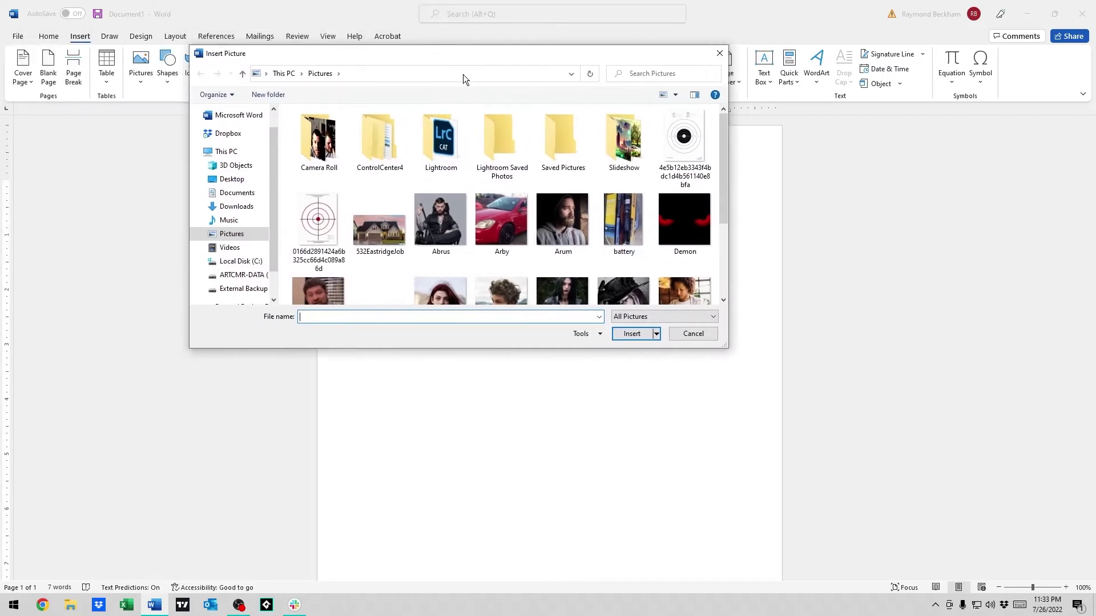
{"action": "scroll", "coordinate": [614, 191], "scroll_direction": "down", "scroll_amount": 2}
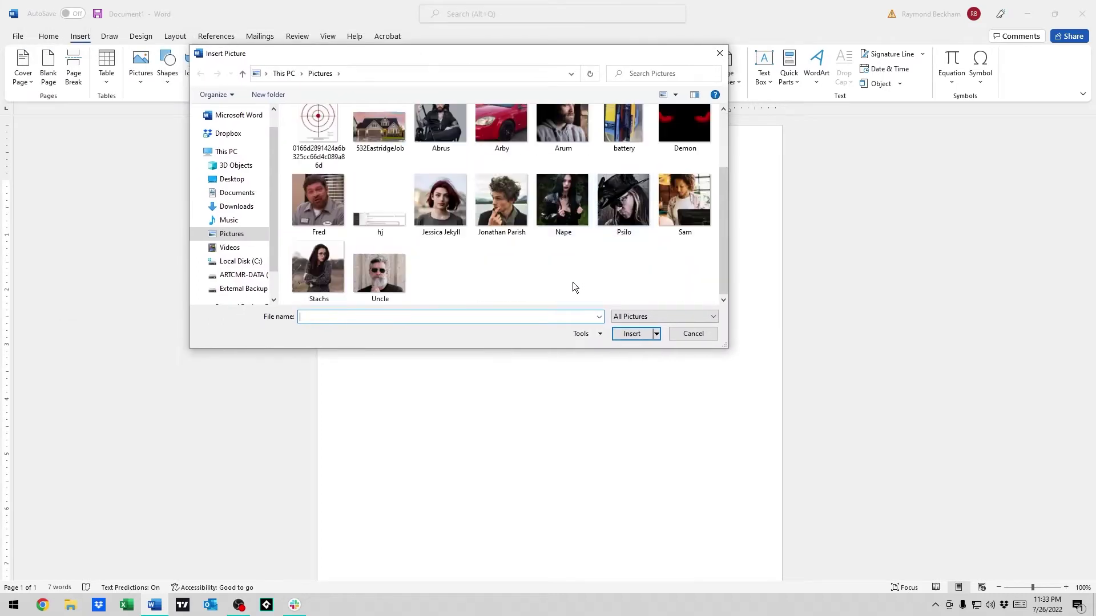
{"action": "scroll", "coordinate": [578, 265], "scroll_direction": "up", "scroll_amount": 2}
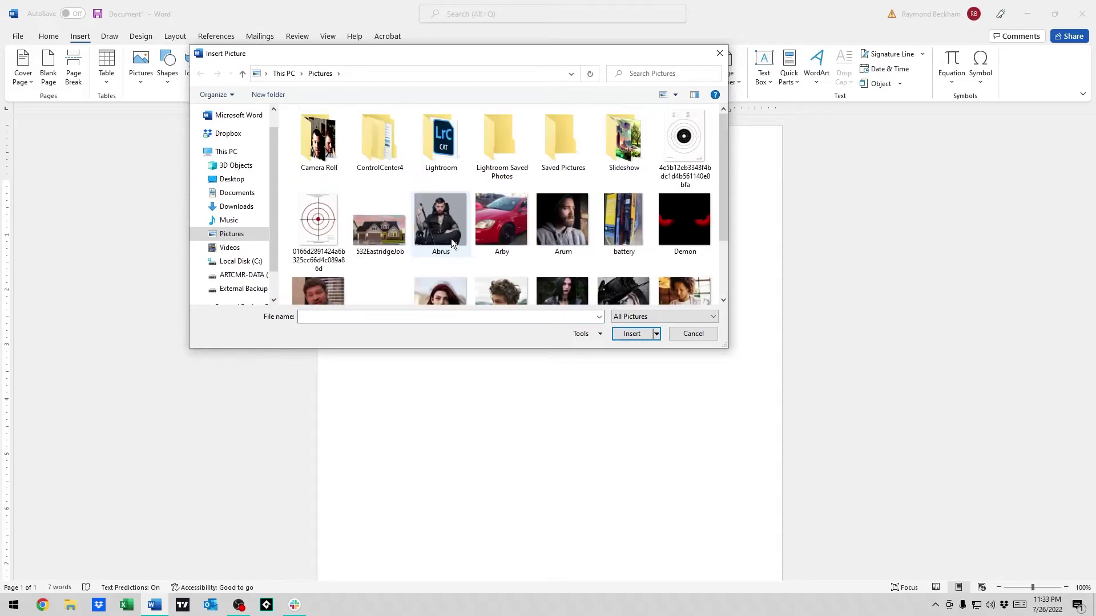
{"action": "left_click", "coordinate": [226, 151]}
{"action": "left_click", "coordinate": [231, 234]}
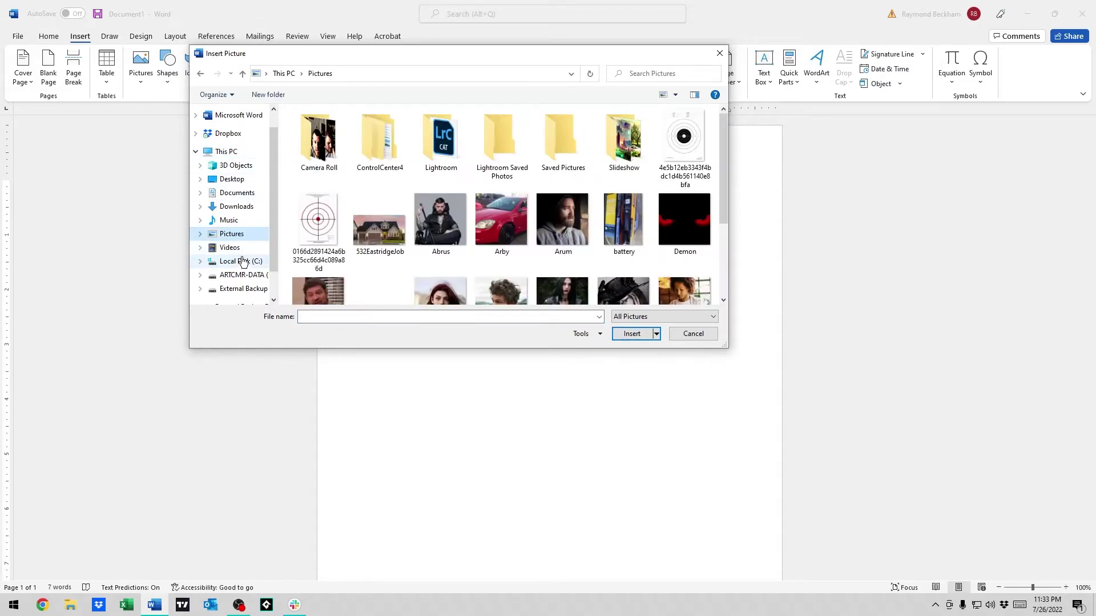
{"action": "double_click", "coordinate": [615, 130]}
Insert the butterfly image and enlarge it from its corner toward the right margin
{"action": "double_click", "coordinate": [561, 214]}
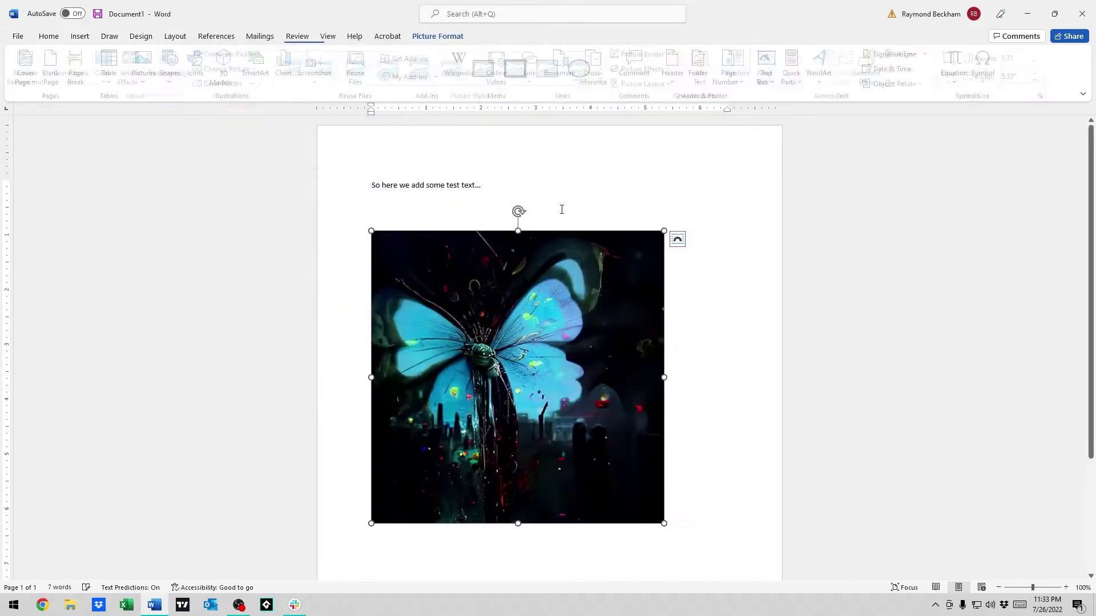
{"action": "left_click", "coordinate": [708, 357]}
{"action": "scroll", "coordinate": [705, 354], "scroll_direction": "down", "scroll_amount": 1}
{"action": "scroll", "coordinate": [705, 355], "scroll_direction": "up", "scroll_amount": 1}
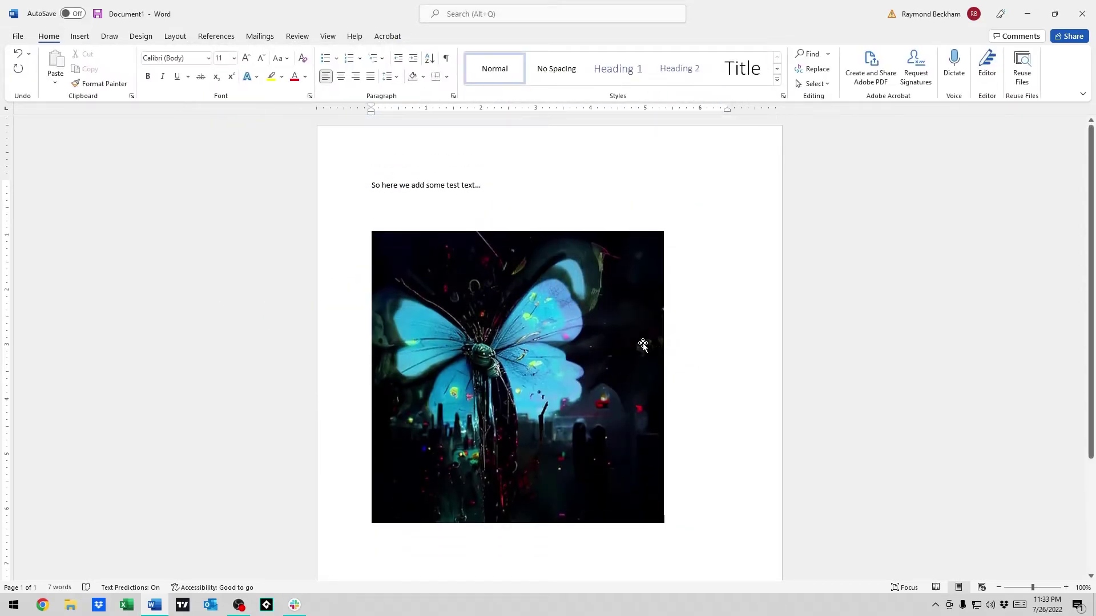
{"action": "left_click", "coordinate": [643, 345]}
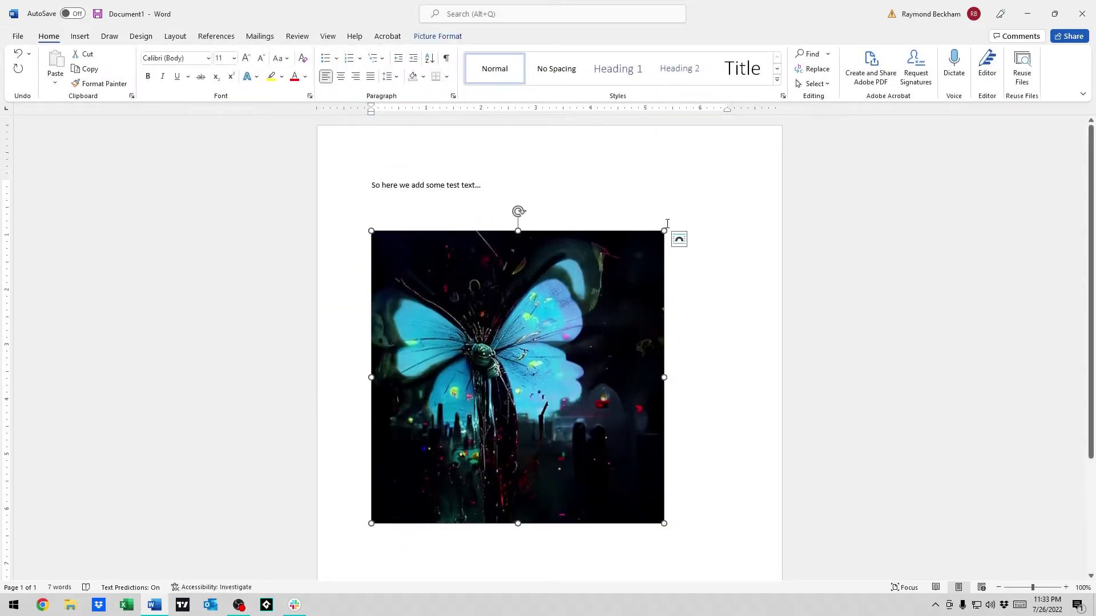
{"action": "left_click_drag", "start_coordinate": [662, 232], "coordinate": [765, 167]}
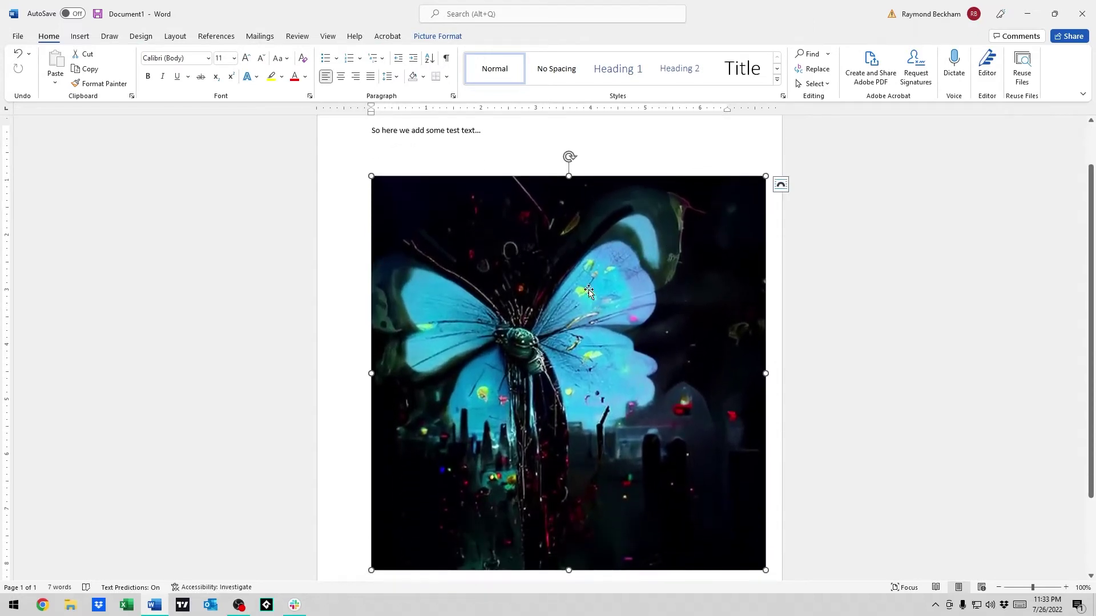
{"action": "mouse_move", "coordinate": [569, 156]}
{"action": "left_mouse_down"}
{"action": "mouse_move", "coordinate": [687, 188]}
{"action": "mouse_move", "coordinate": [542, 182]}
{"action": "mouse_move", "coordinate": [582, 184]}
{"action": "mouse_move", "coordinate": [569, 162]}
{"action": "left_mouse_up"}
Give the line 'So here we add some test text...' a yellow text highlight
{"action": "left_click", "coordinate": [485, 135]}
{"action": "left_click_drag", "start_coordinate": [486, 132], "coordinate": [337, 124]}
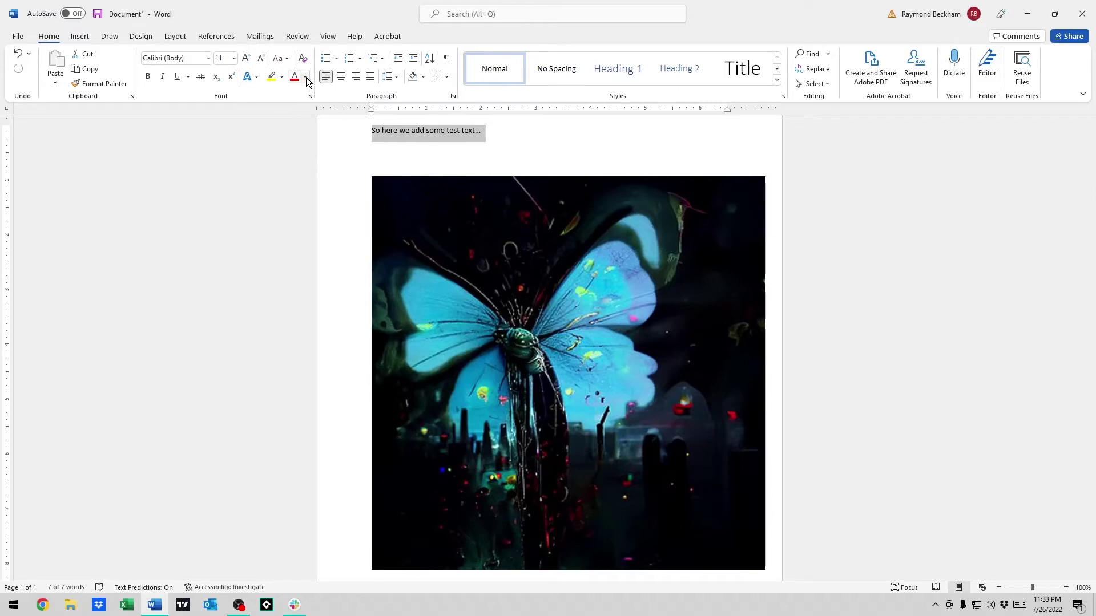
{"action": "left_click", "coordinate": [282, 76]}
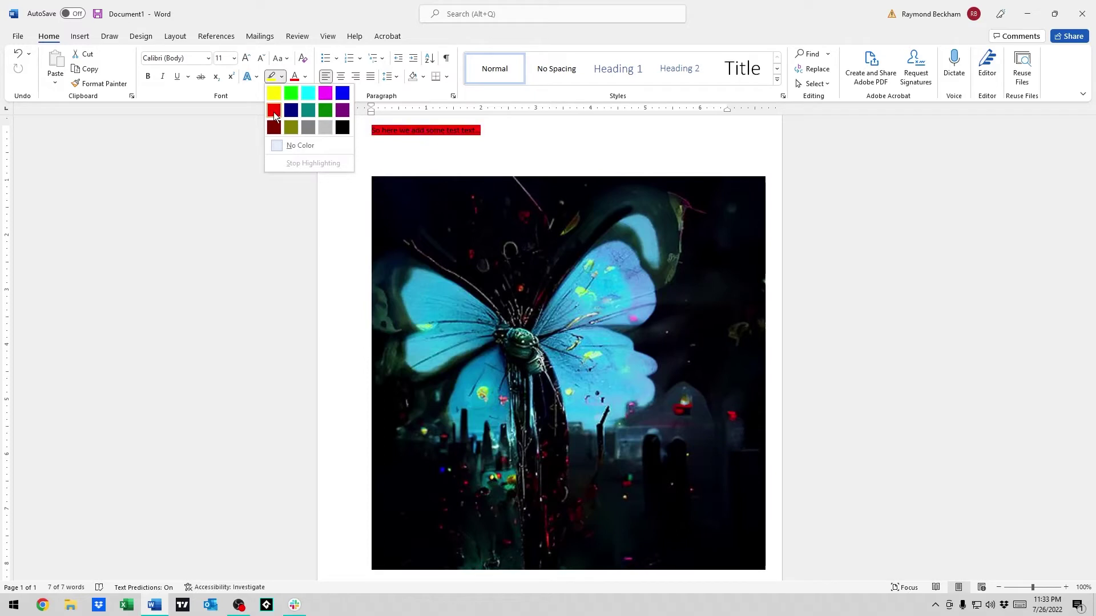
{"action": "left_click", "coordinate": [272, 90]}
{"action": "left_click", "coordinate": [585, 144]}
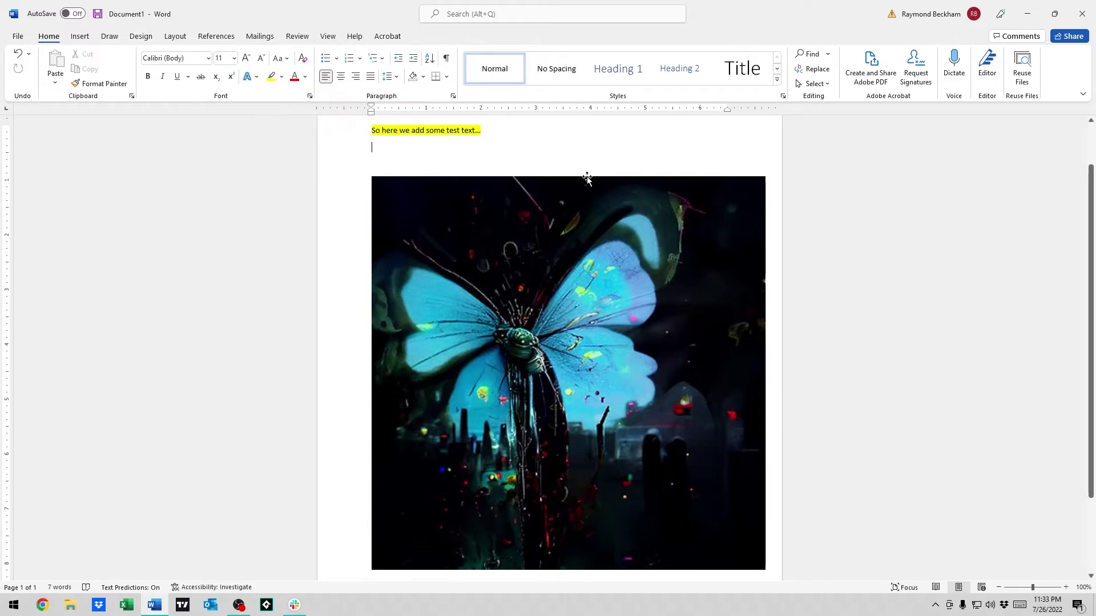
{"action": "left_click", "coordinate": [558, 214]}
Set the butterfly picture's text wrapping to Behind Text
{"action": "right_click", "coordinate": [547, 256]}
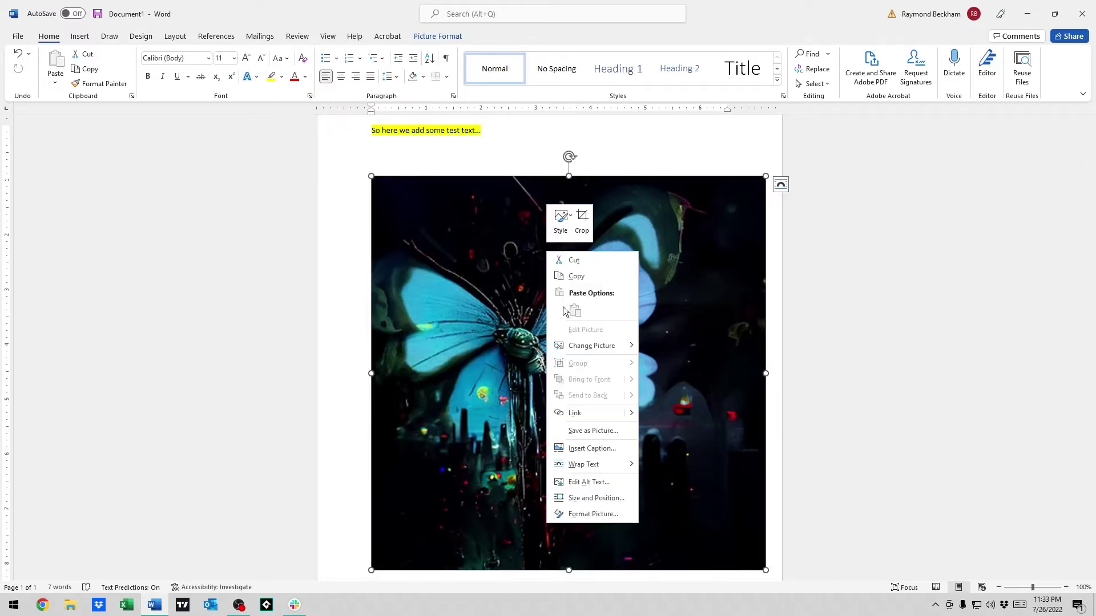
{"action": "mouse_move", "coordinate": [617, 463]}
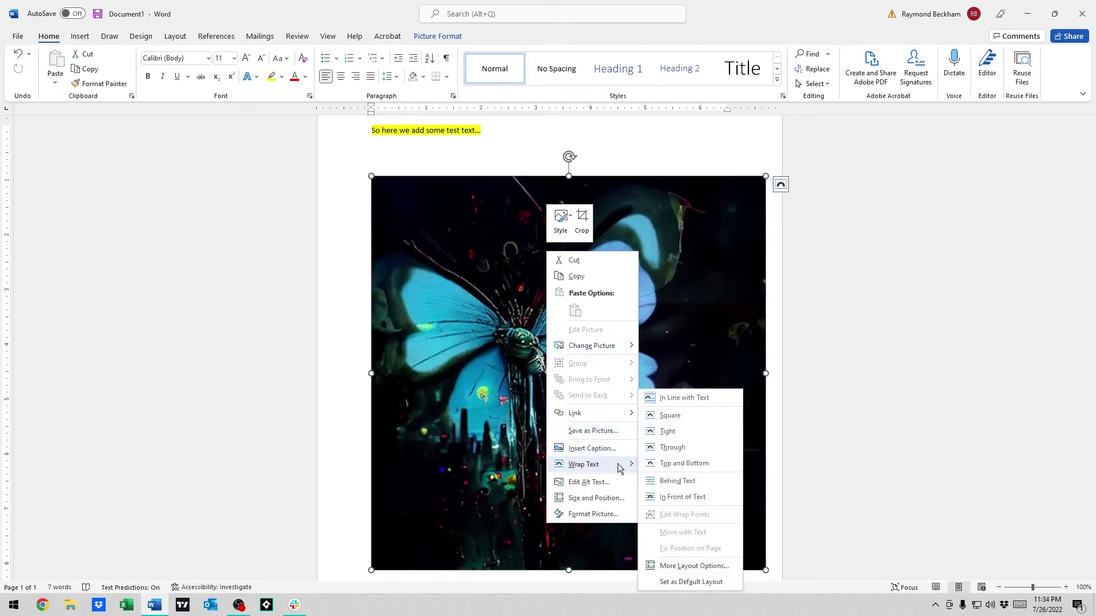
{"action": "left_click", "coordinate": [682, 484]}
Move the picture to the page's top-left and stretch it to the full page width
{"action": "left_click_drag", "start_coordinate": [565, 367], "coordinate": [491, 286]}
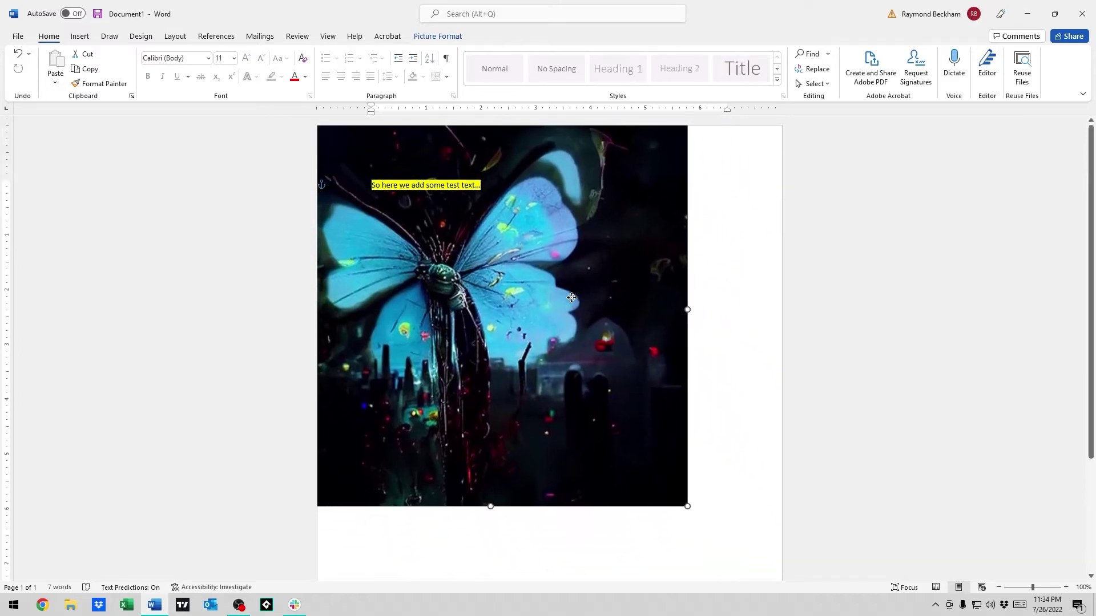
{"action": "scroll", "coordinate": [667, 349], "scroll_direction": "down", "scroll_amount": 3}
{"action": "left_click_drag", "start_coordinate": [689, 353], "coordinate": [803, 570]}
{"action": "scroll", "coordinate": [687, 413], "scroll_direction": "up", "scroll_amount": 2}
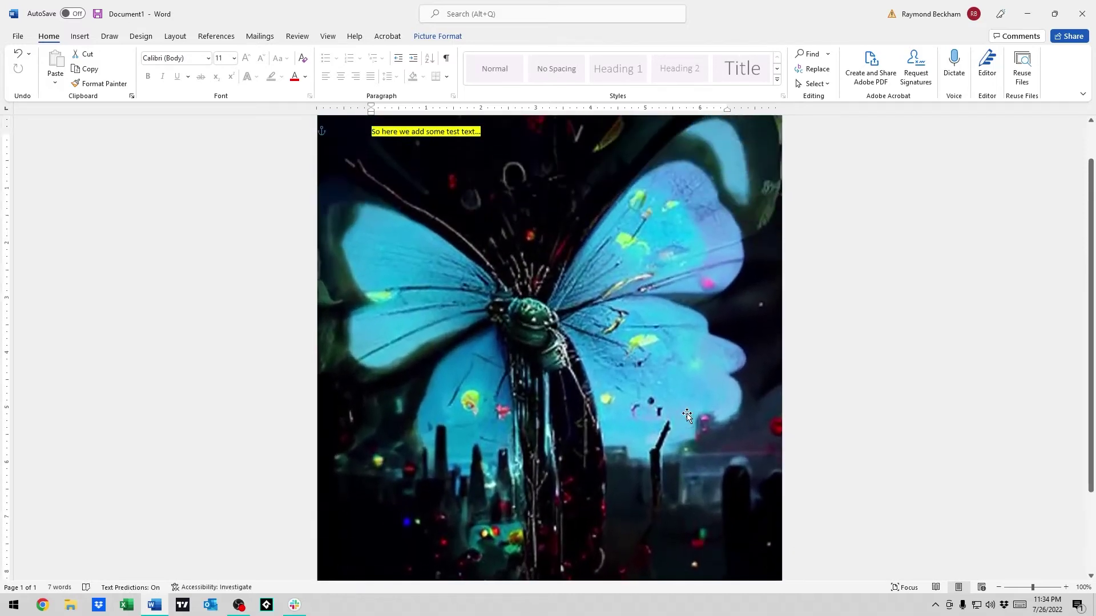
{"action": "scroll", "coordinate": [686, 413], "scroll_direction": "up", "scroll_amount": 1}
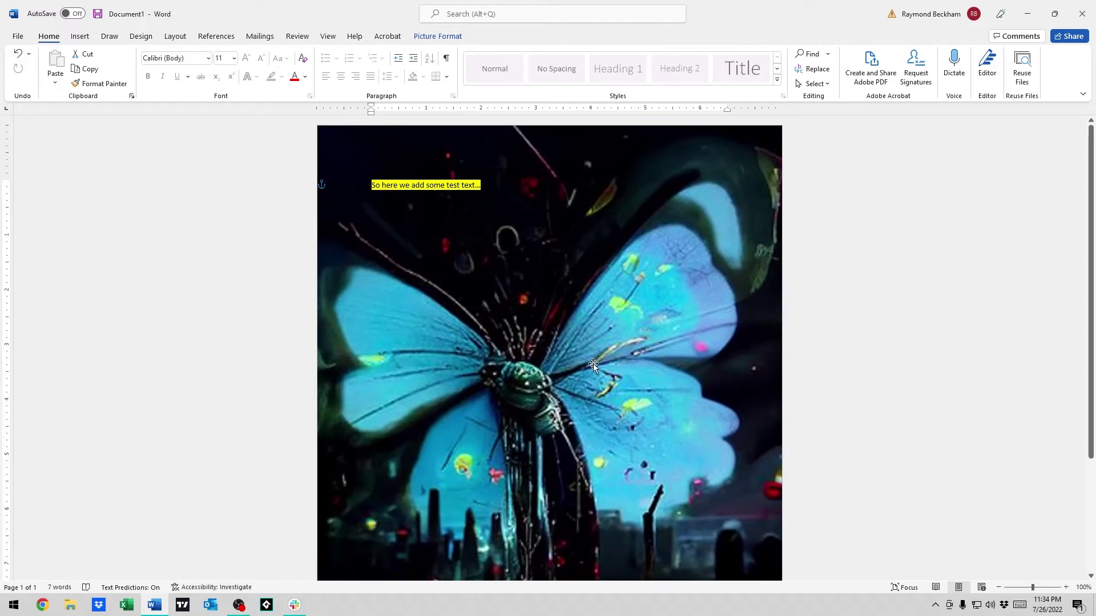
Move the butterfly picture to the page's top-left edge and reapply Behind Text wrapping
{"action": "left_click_drag", "start_coordinate": [509, 292], "coordinate": [525, 309]}
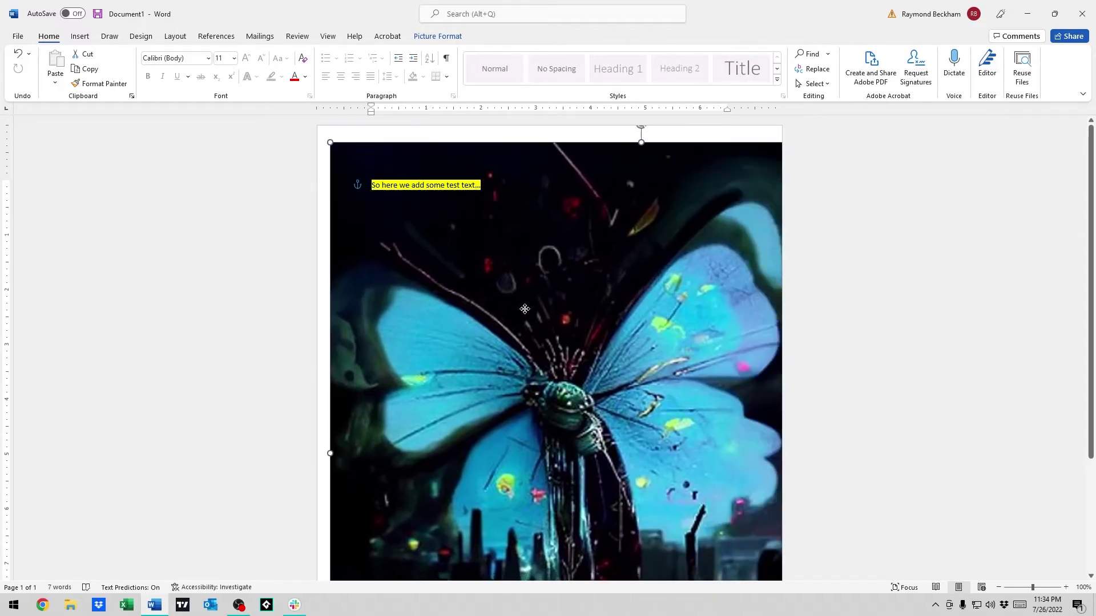
{"action": "right_click", "coordinate": [477, 237]}
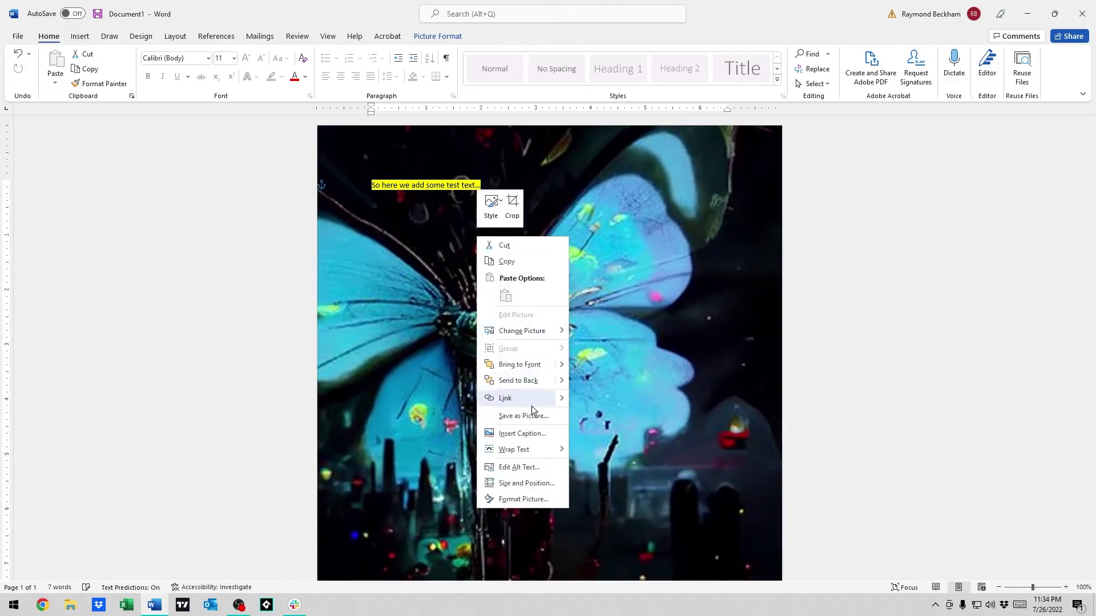
{"action": "mouse_move", "coordinate": [549, 451]}
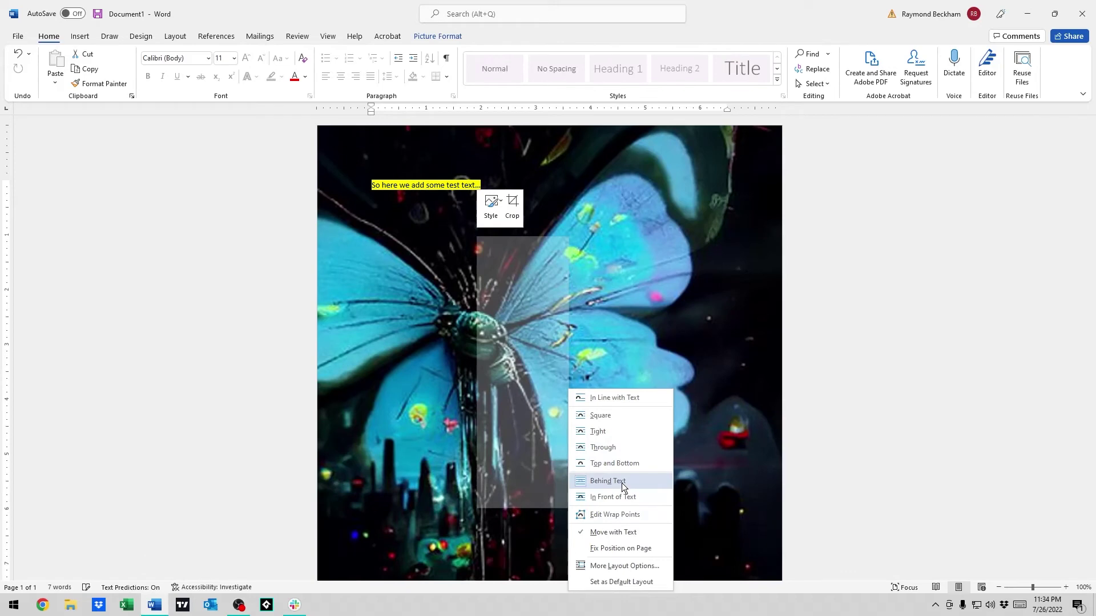
{"action": "left_click", "coordinate": [621, 482]}
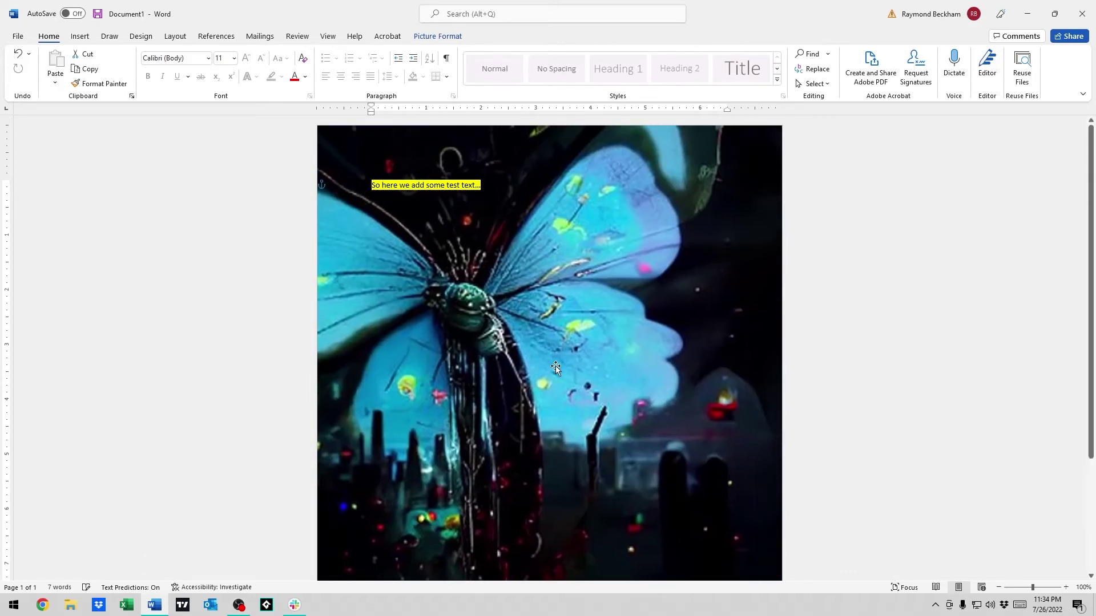
{"action": "scroll", "coordinate": [483, 388], "scroll_direction": "down", "scroll_amount": 3}
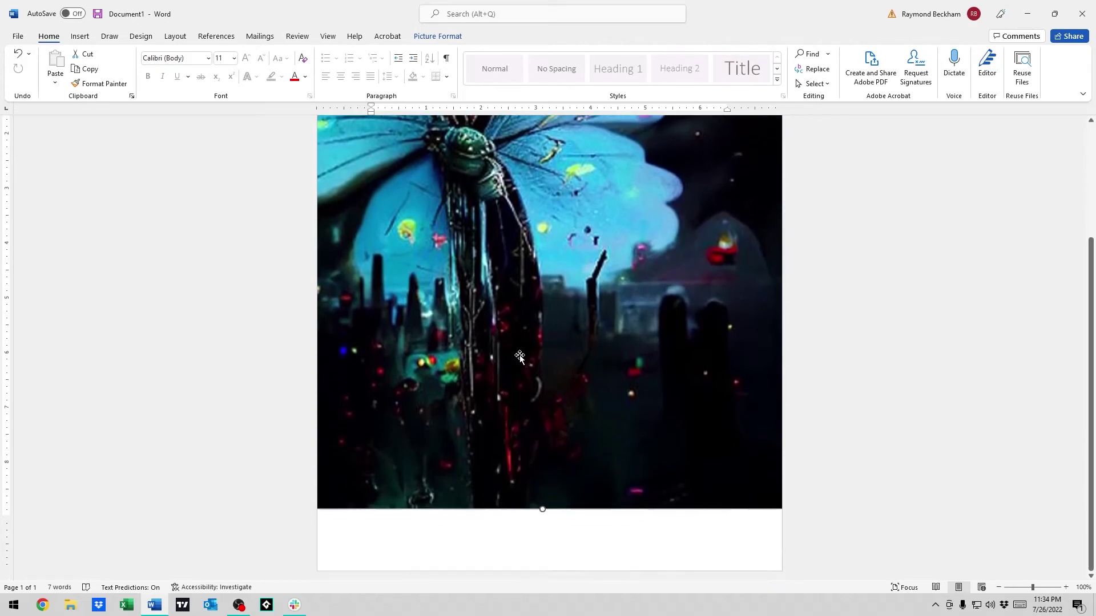
{"action": "scroll", "coordinate": [519, 355], "scroll_direction": "up", "scroll_amount": 3}
{"action": "scroll", "coordinate": [568, 280], "scroll_direction": "up", "scroll_amount": 1}
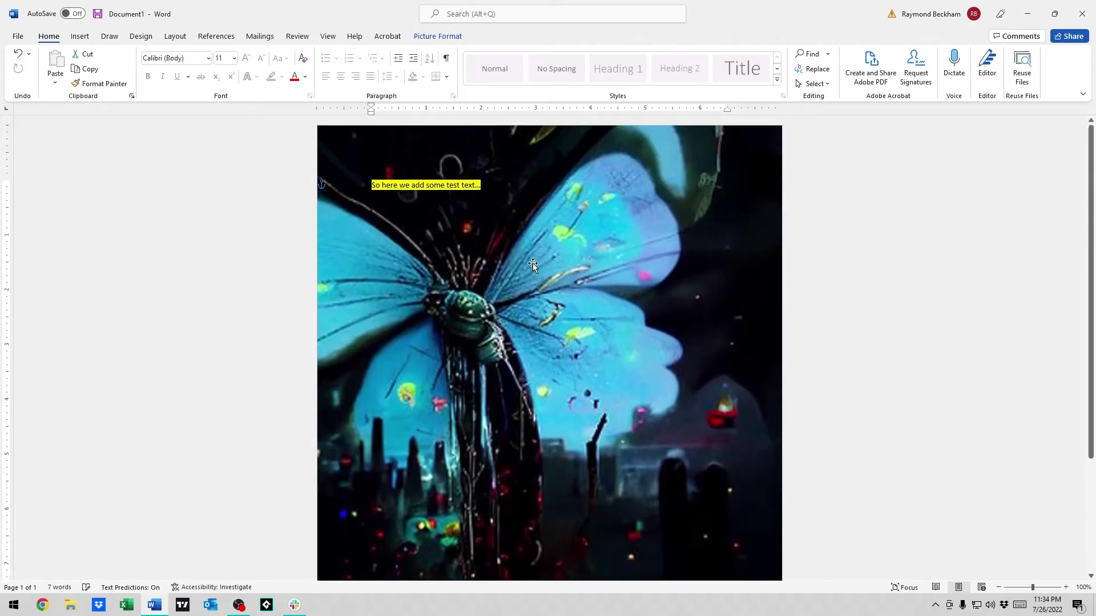
{"action": "scroll", "coordinate": [548, 343], "scroll_direction": "down", "scroll_amount": 3}
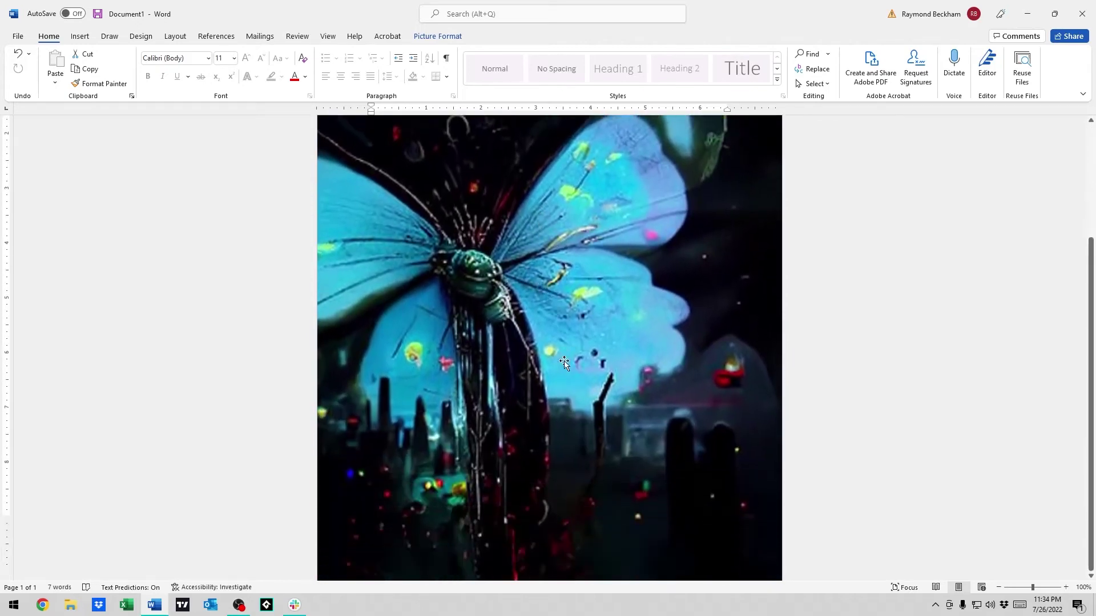
{"action": "scroll", "coordinate": [591, 361], "scroll_direction": "up", "scroll_amount": 2}
{"action": "scroll", "coordinate": [591, 361], "scroll_direction": "up", "scroll_amount": 1}
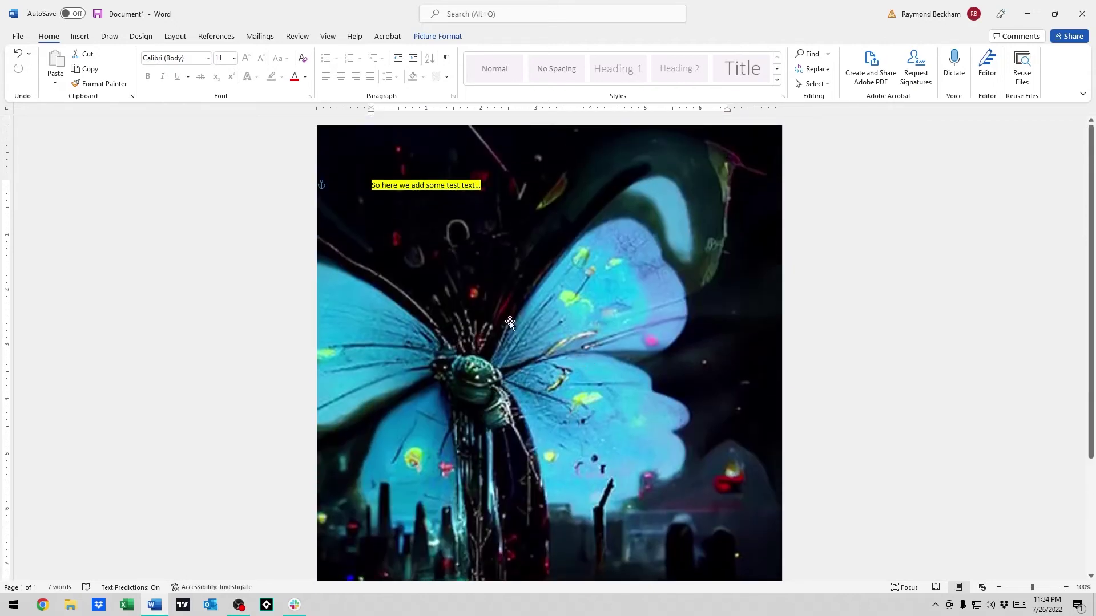
{"action": "left_click", "coordinate": [17, 37]}
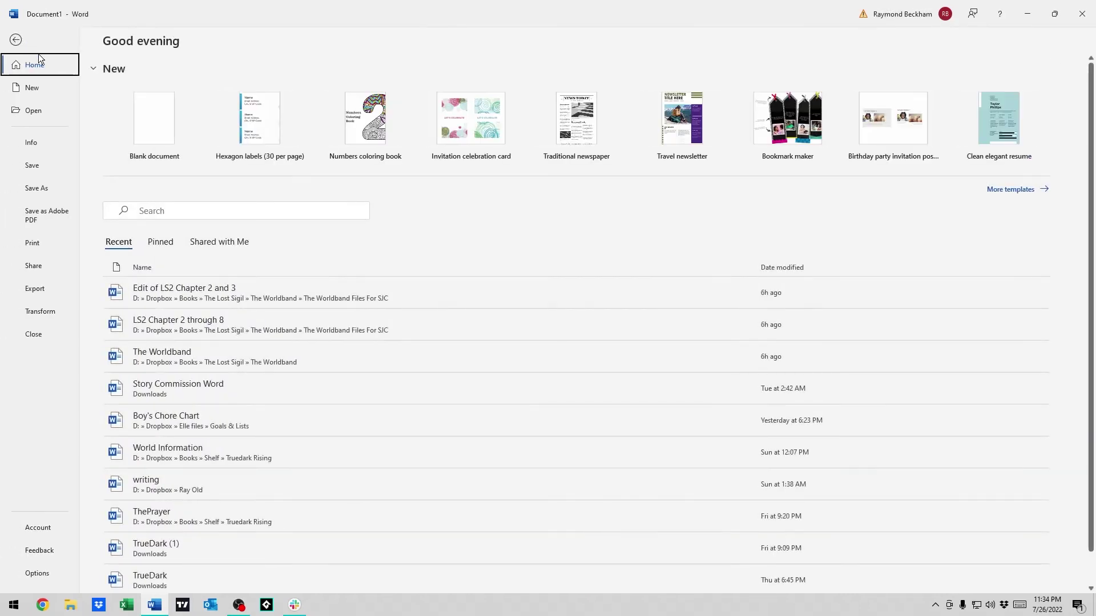
{"action": "left_click", "coordinate": [35, 239]}
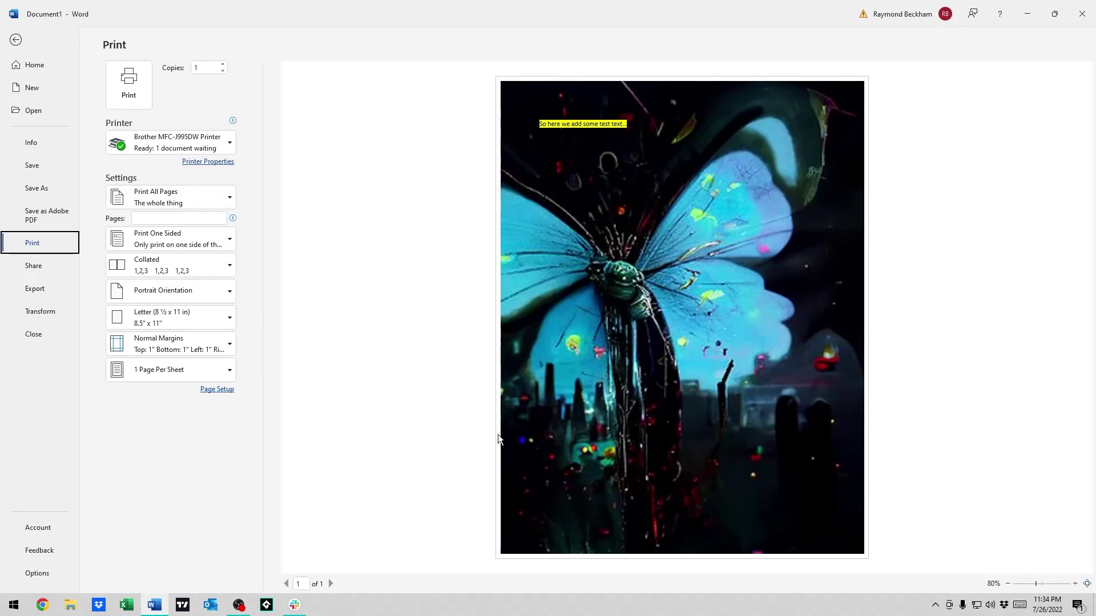
{"action": "left_click", "coordinate": [15, 39]}
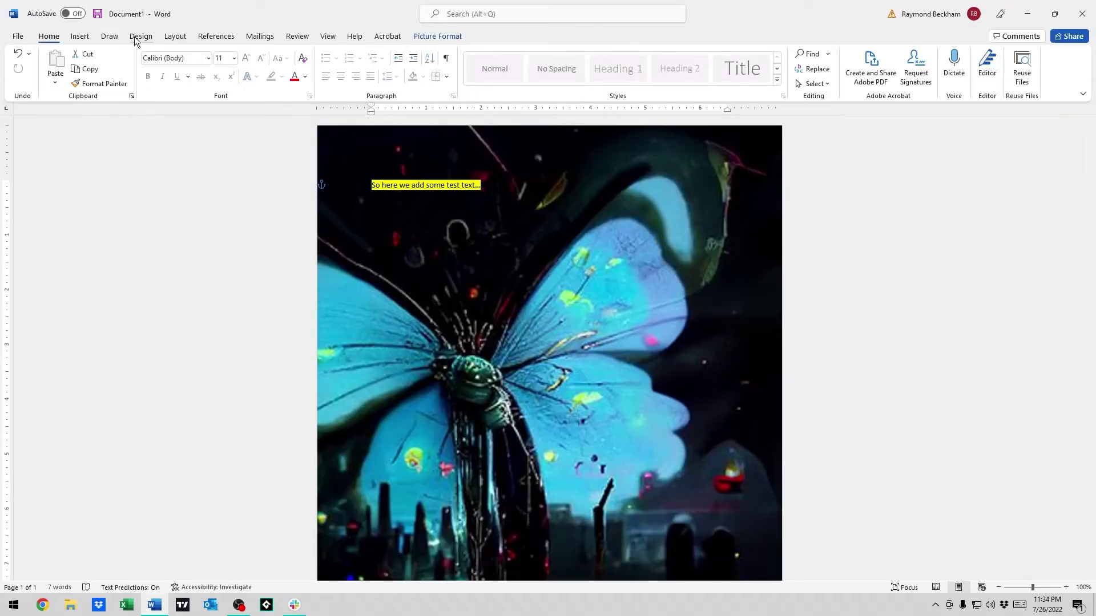
Apply the Narrow 0.5-inch margin preset from the Layout tab, then go to the File view
{"action": "left_click", "coordinate": [174, 37]}
{"action": "left_click", "coordinate": [28, 80]}
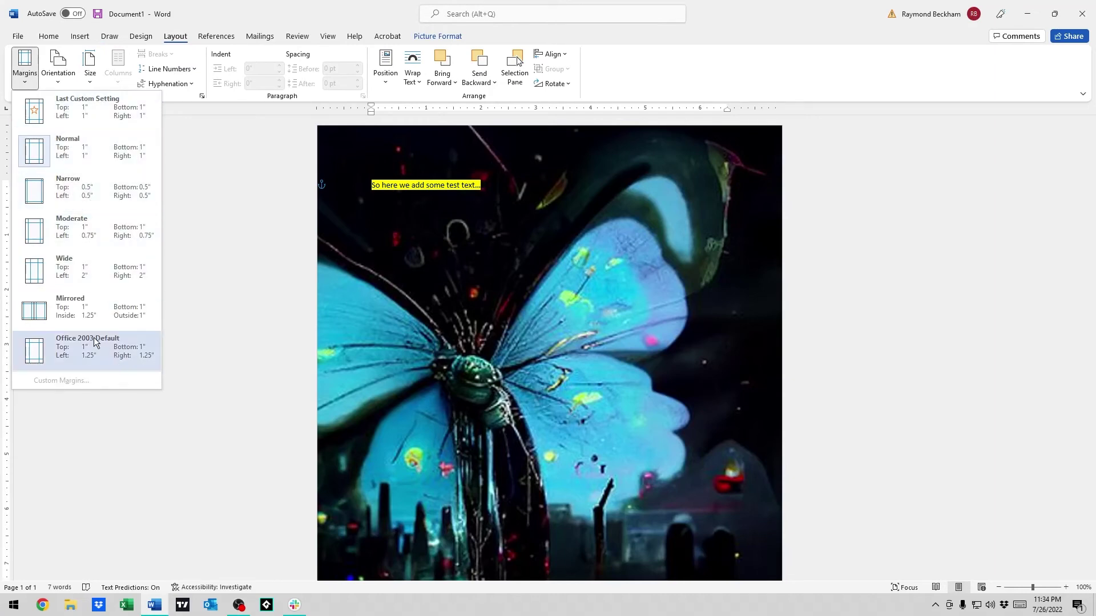
{"action": "left_click", "coordinate": [73, 194]}
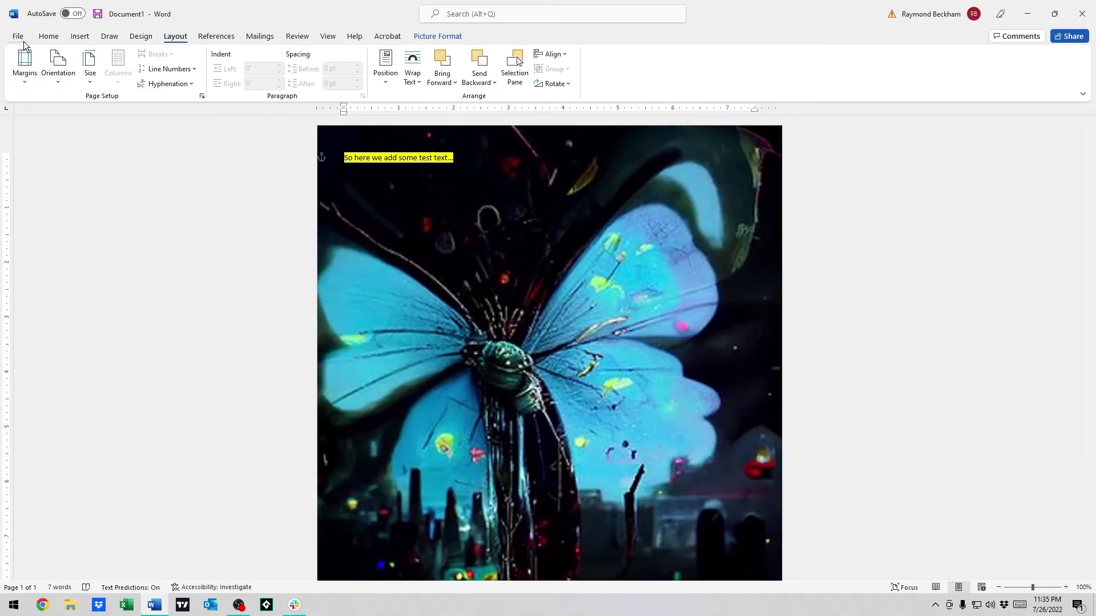
{"action": "left_click", "coordinate": [89, 72]}
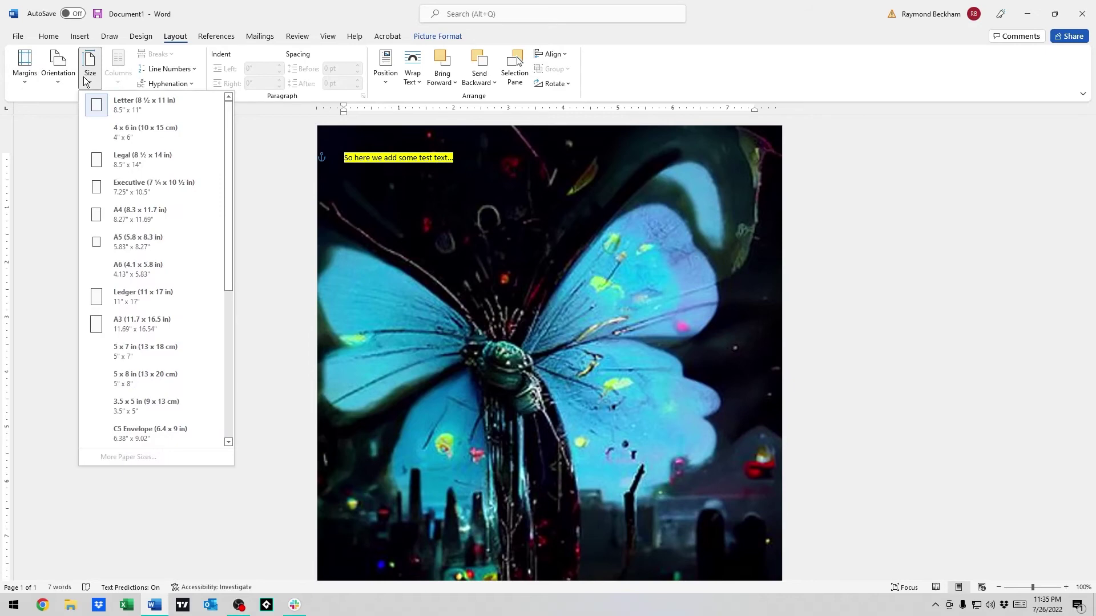
{"action": "left_click", "coordinate": [67, 112]}
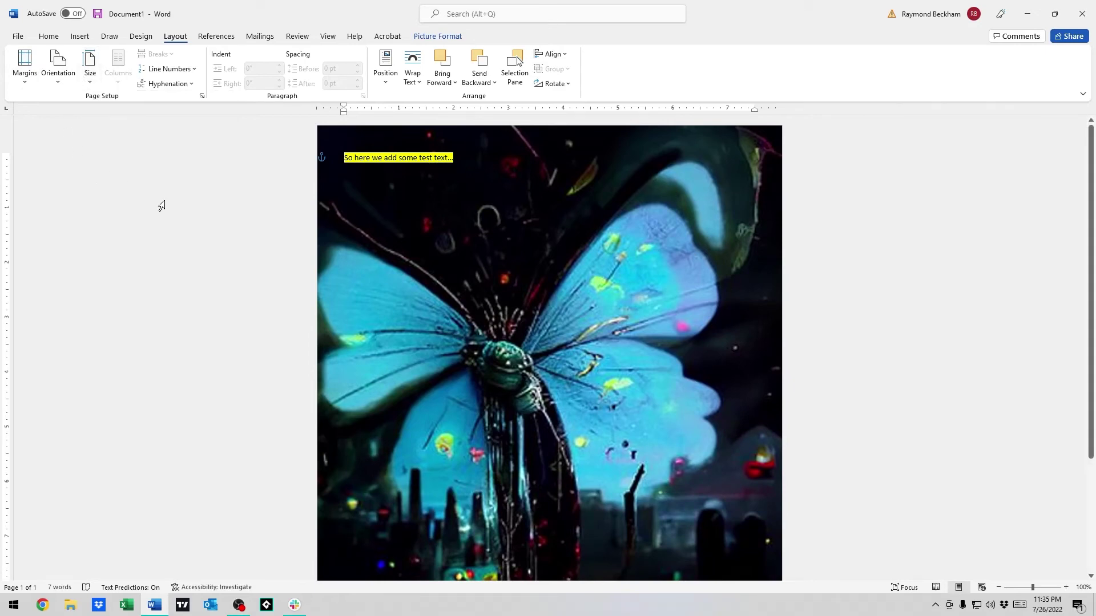
{"action": "left_click", "coordinate": [385, 80]}
{"action": "left_click", "coordinate": [386, 86]}
{"action": "left_click", "coordinate": [25, 74]}
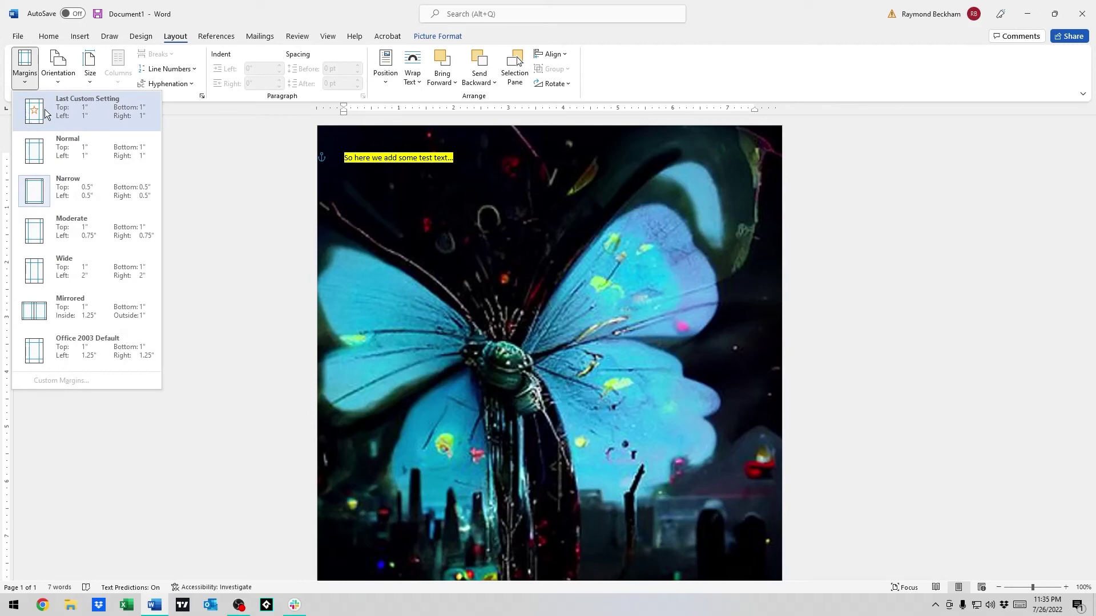
{"action": "left_click", "coordinate": [84, 200]}
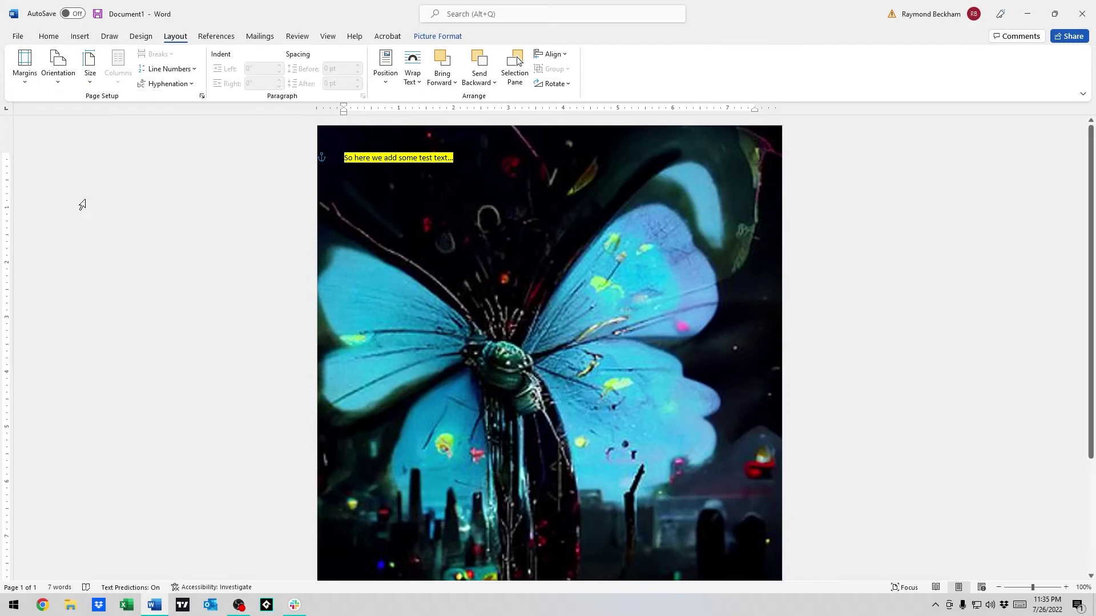
{"action": "left_click", "coordinate": [18, 36]}
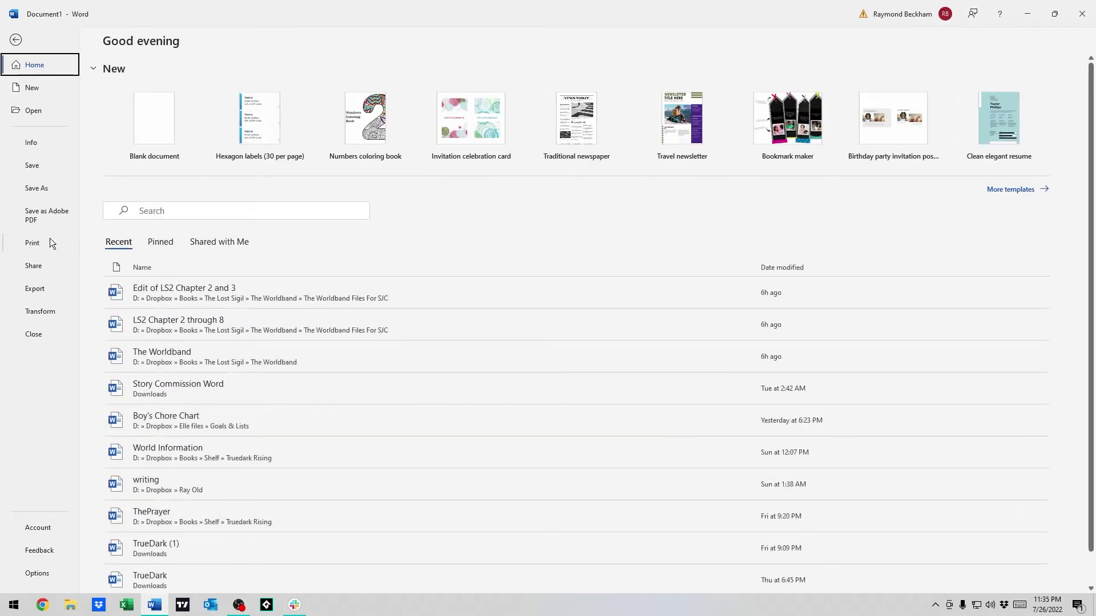
Check the Narrow-margin page in Print preview, then go back to the document
{"action": "left_click", "coordinate": [49, 243]}
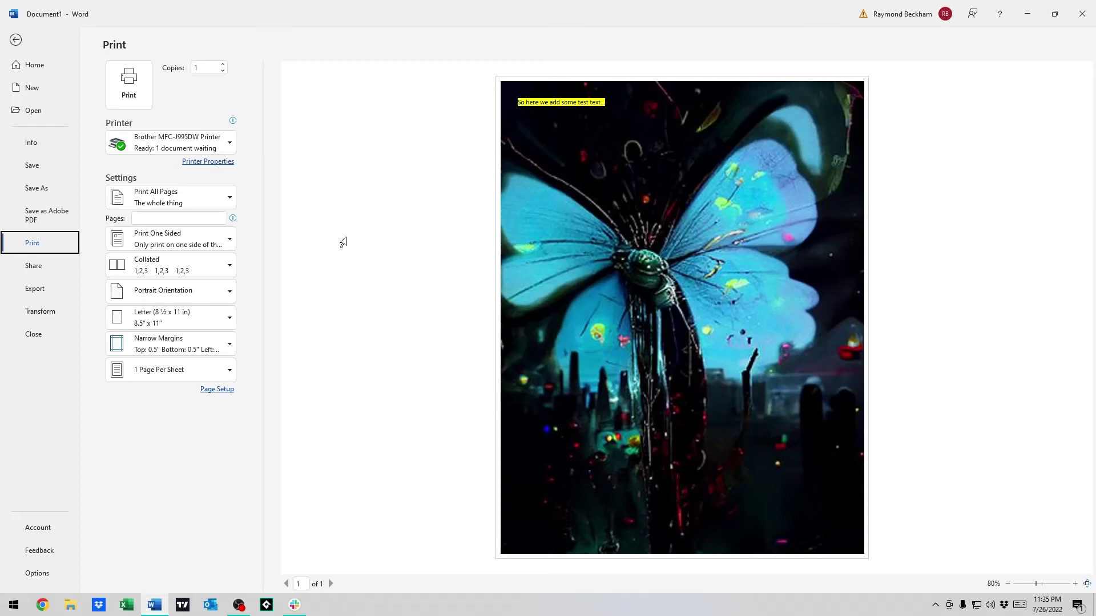
{"action": "left_click", "coordinate": [26, 42]}
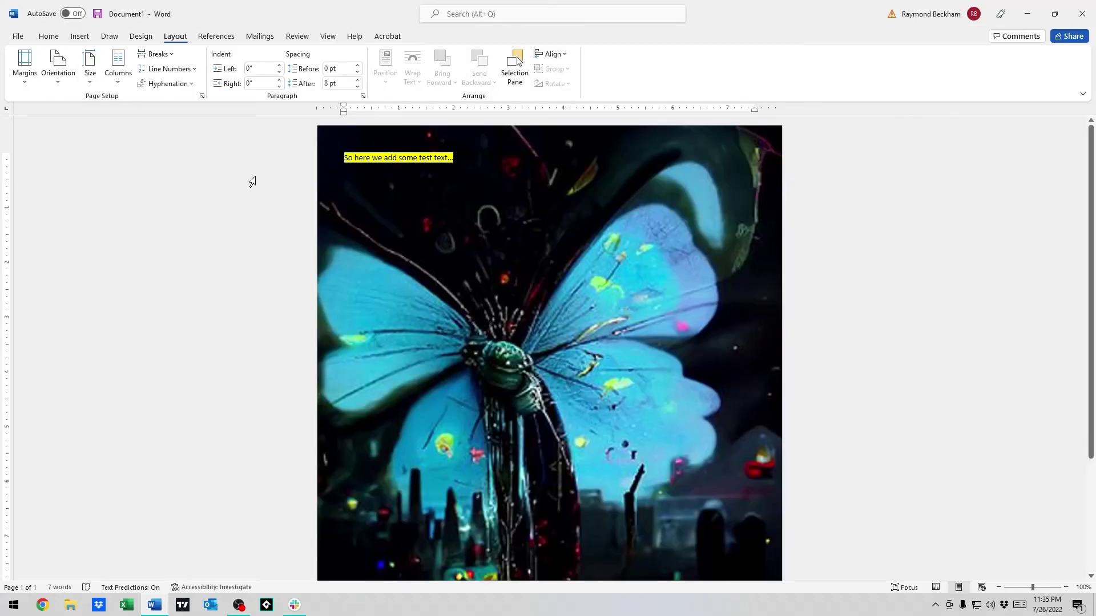